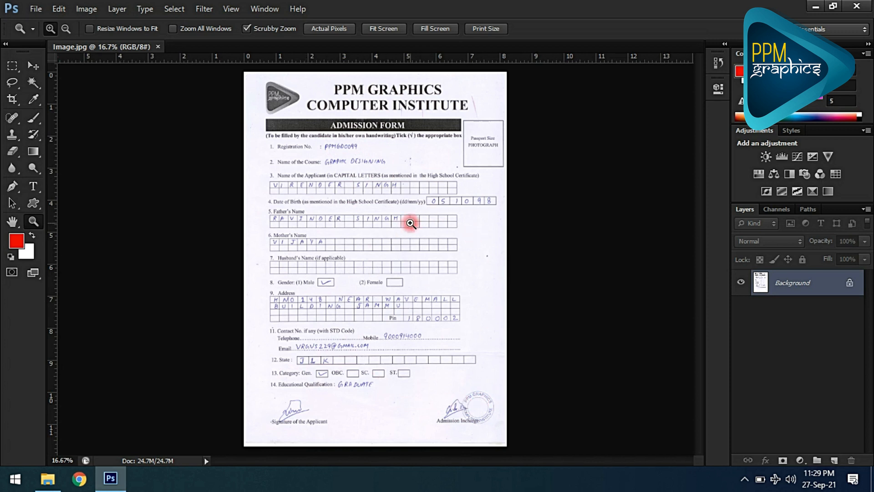
key("v")
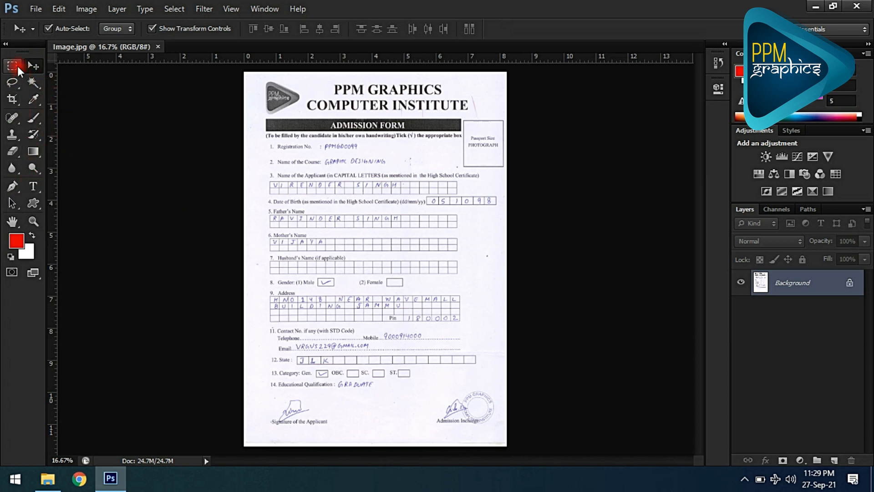
left_click(17, 67)
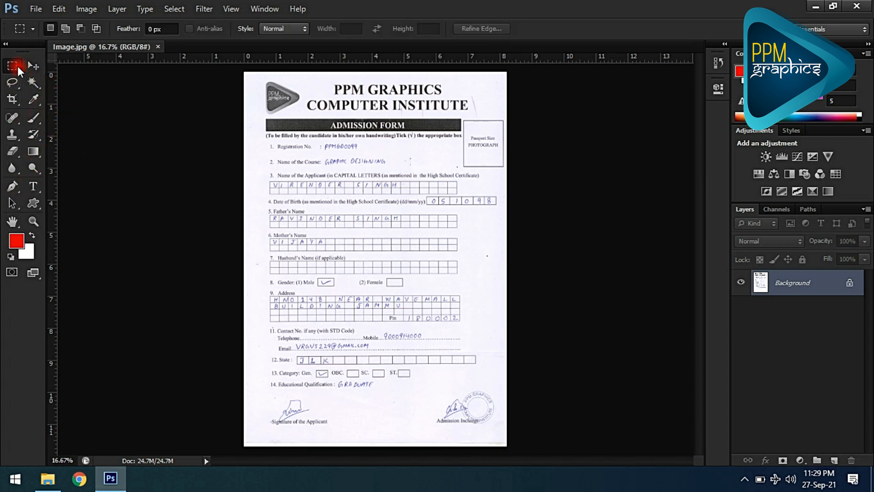
left_click(12, 101)
left_click(12, 117)
left_click(12, 135)
left_click(12, 151)
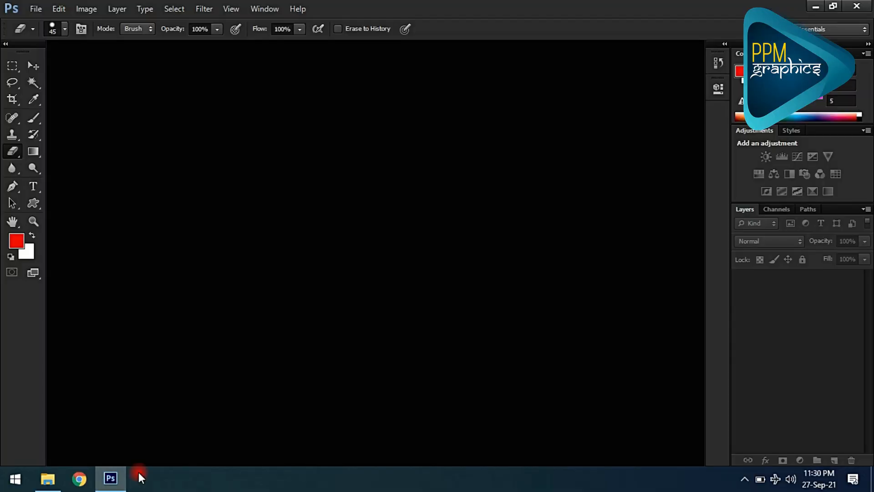
- Open the Image file from the desktop in Photoshop and enlarge the upper part of the scanned admission form
left_click(113, 477)
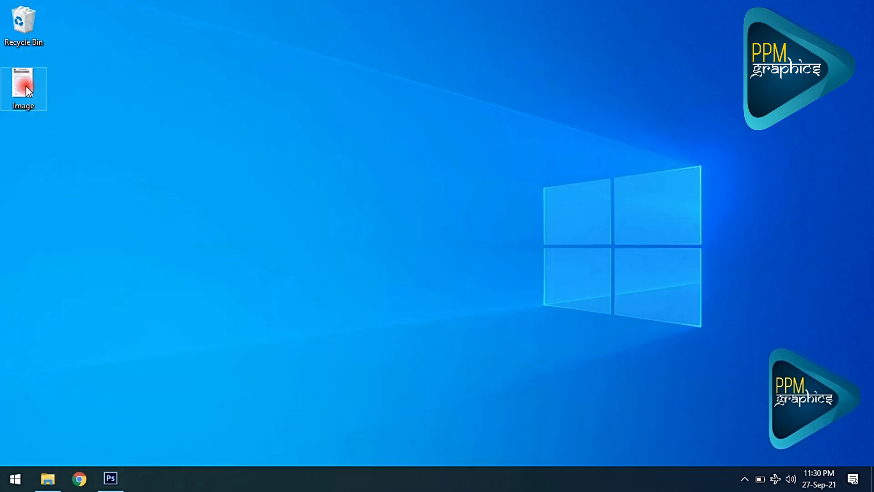
left_click_drag(142, 457, 351, 181)
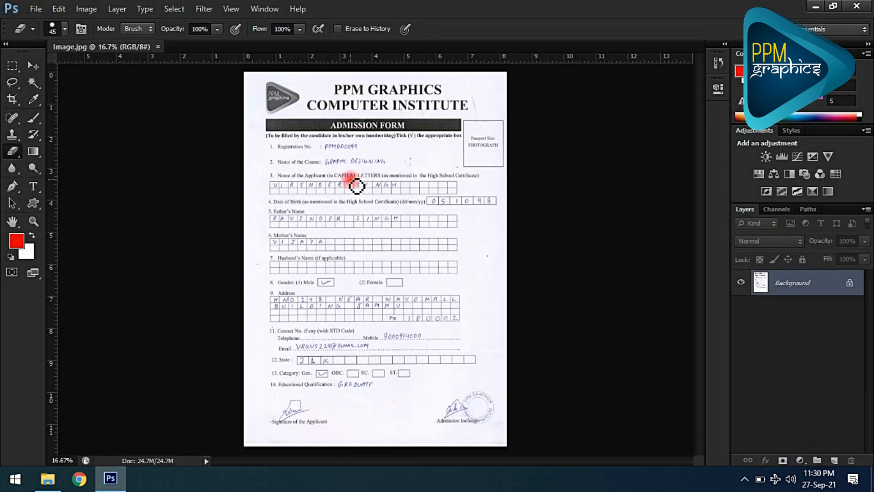
key("z")
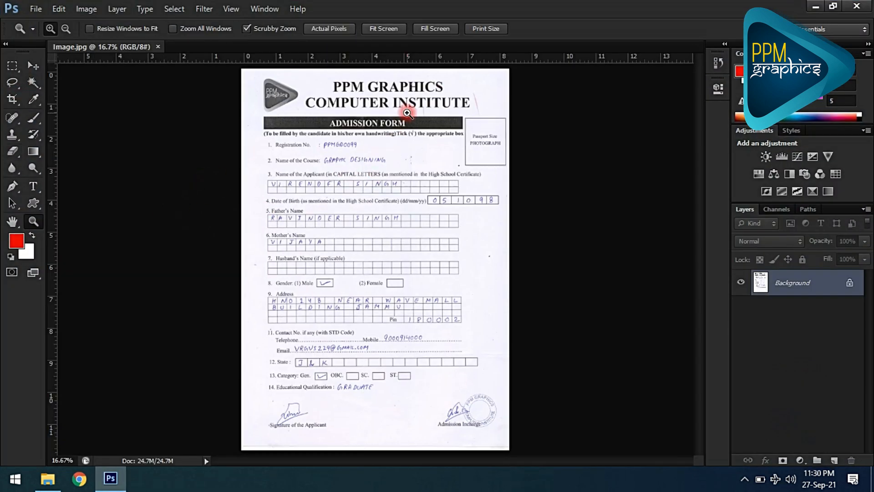
left_click(405, 110)
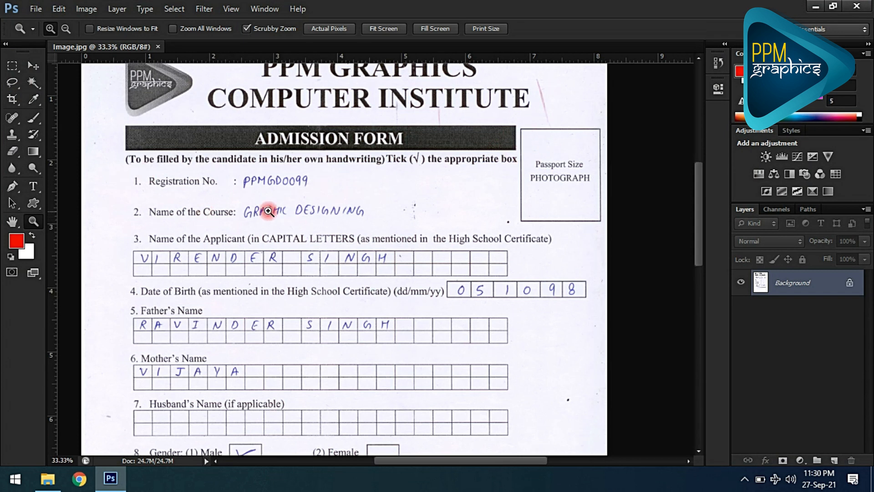
scroll(328, 205, "up", 2)
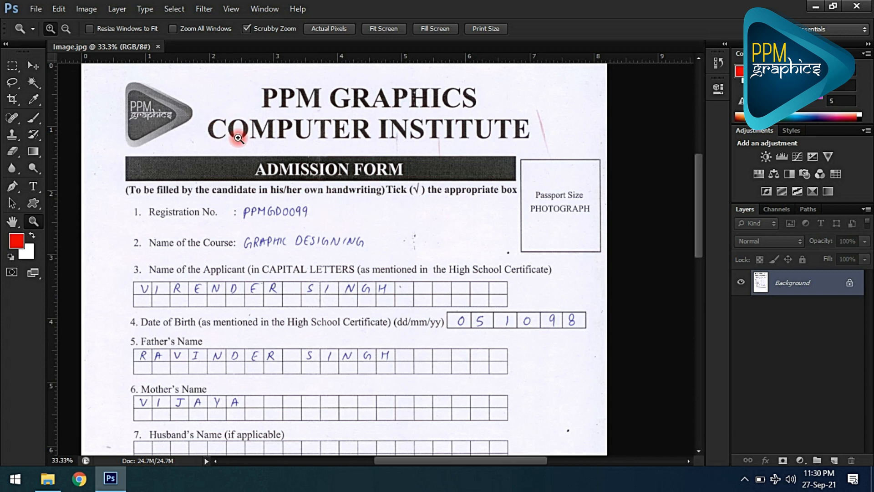
- Select the form's paper background with Color Range, using Sampled Colors at fuzziness 40 and sampling a blank area
left_click(33, 66)
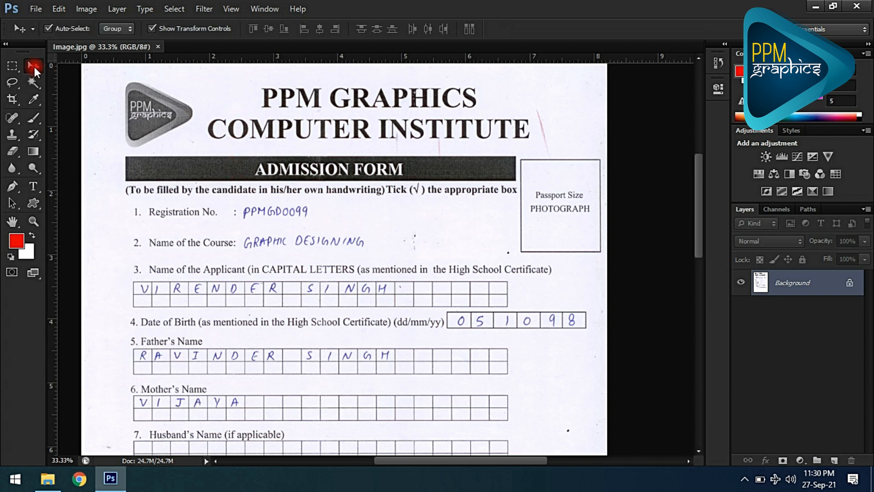
left_click(172, 9)
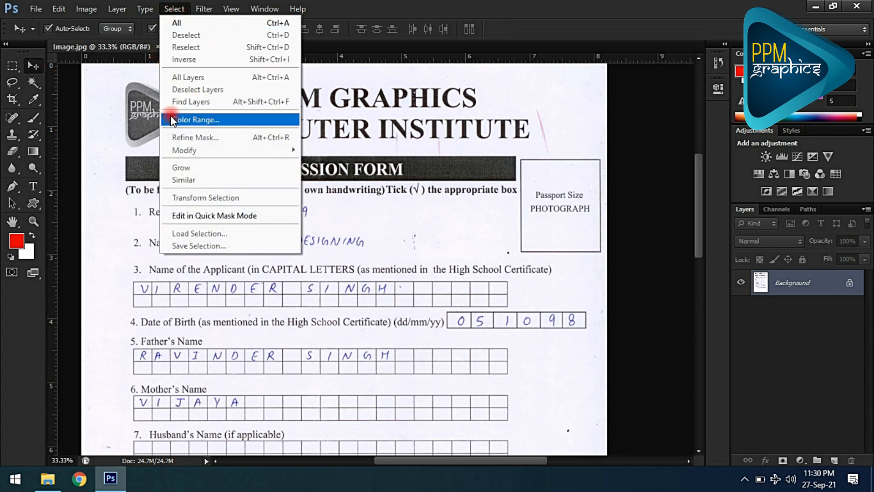
left_click(231, 121)
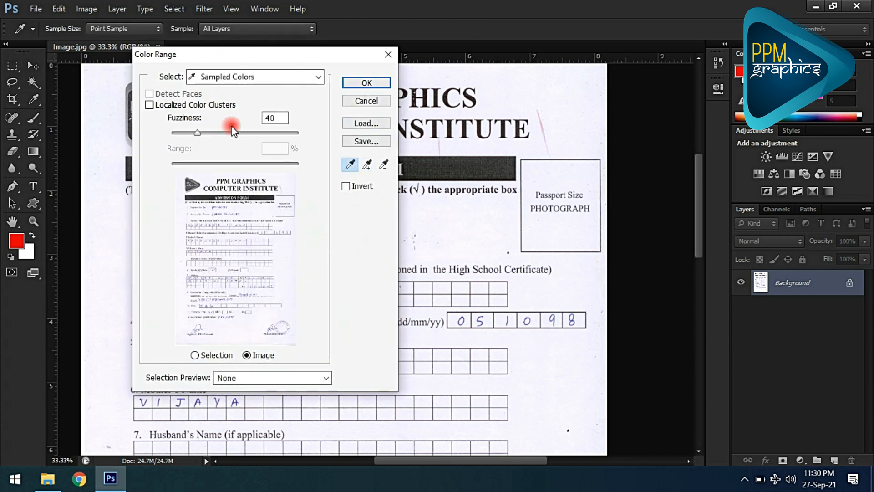
left_click(230, 86)
left_click(244, 78)
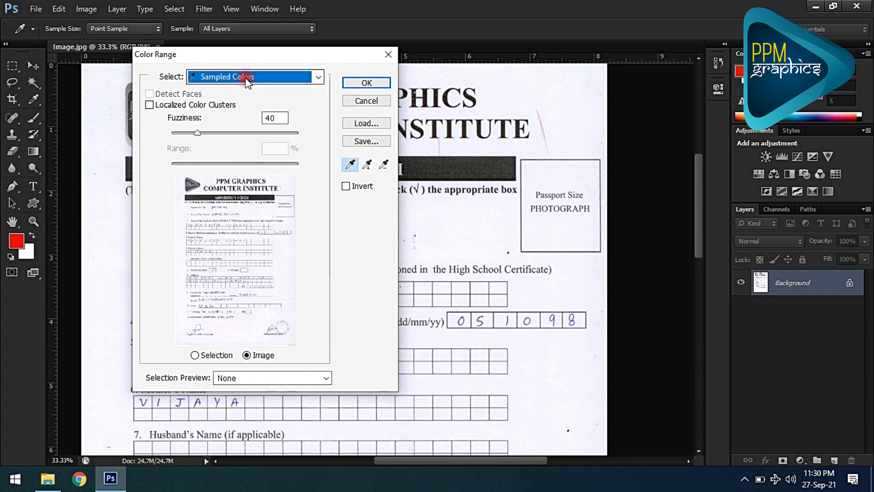
left_click(273, 118)
double_click(272, 118)
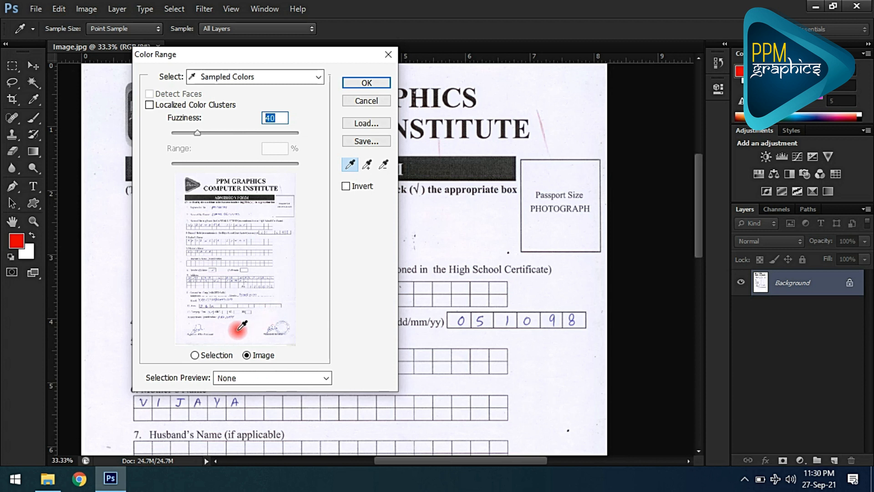
left_click(268, 317)
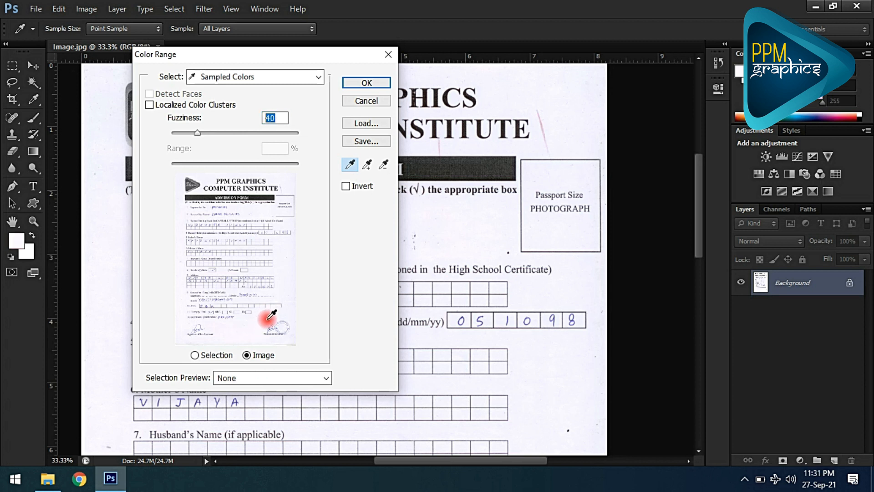
left_click(364, 84)
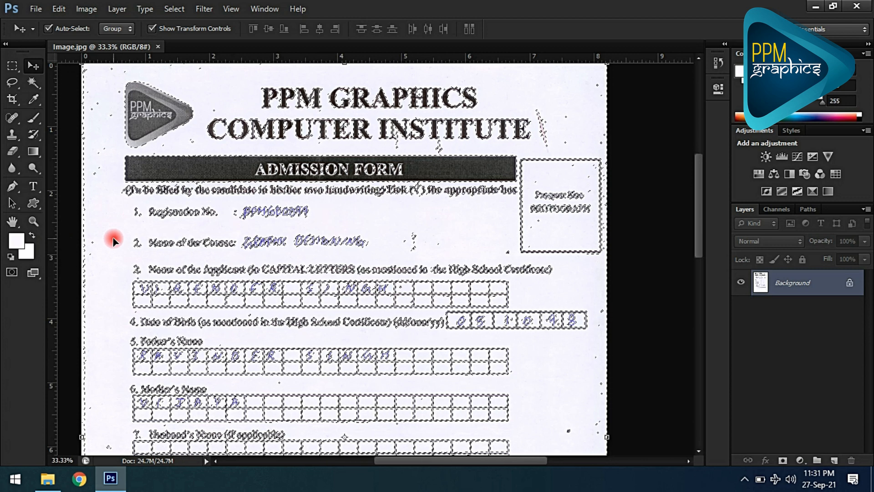
- Fill the selected paper background with white, deselect it, and check the form down to the signatures
key("ctrl+BackSpace")
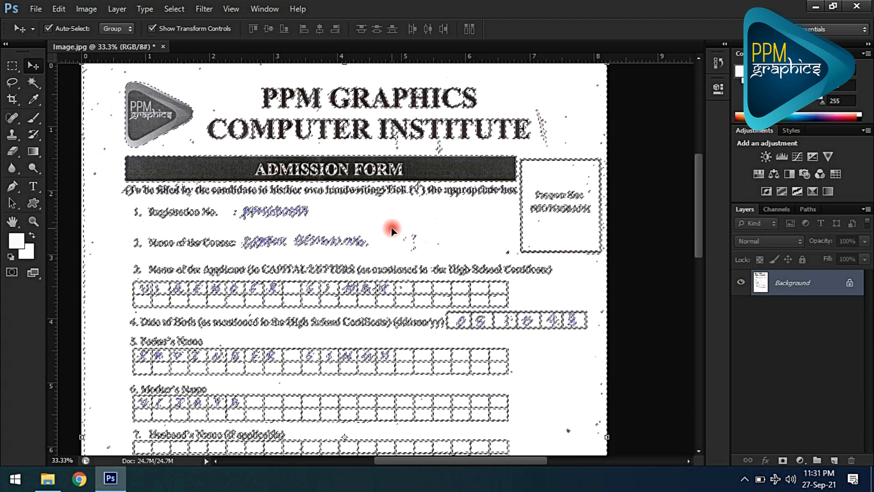
key("ctrl+d")
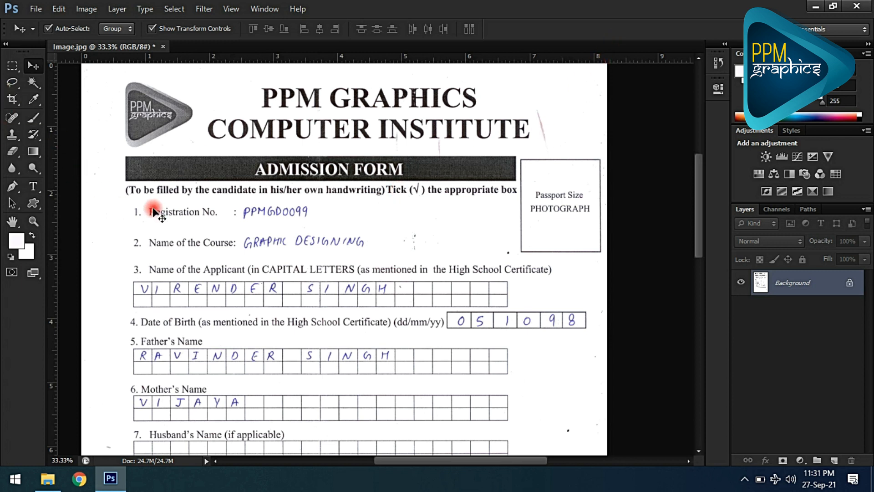
scroll(331, 255, "down", 2)
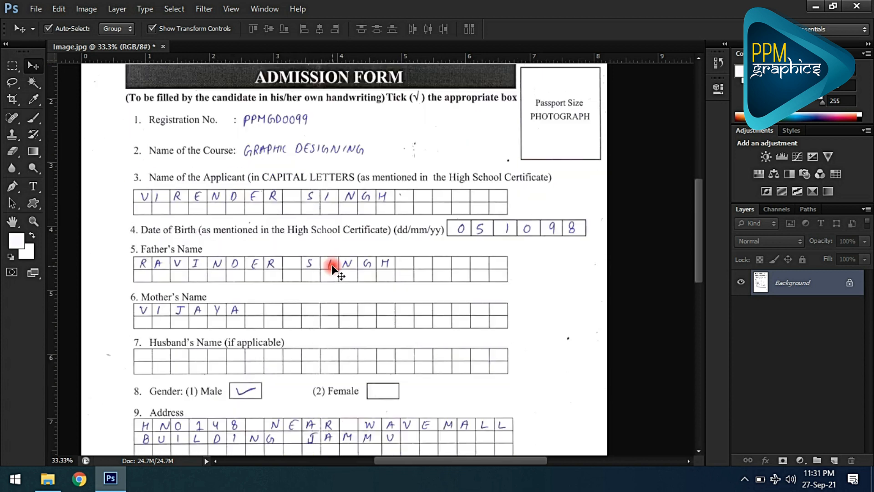
scroll(331, 268, "down", 5)
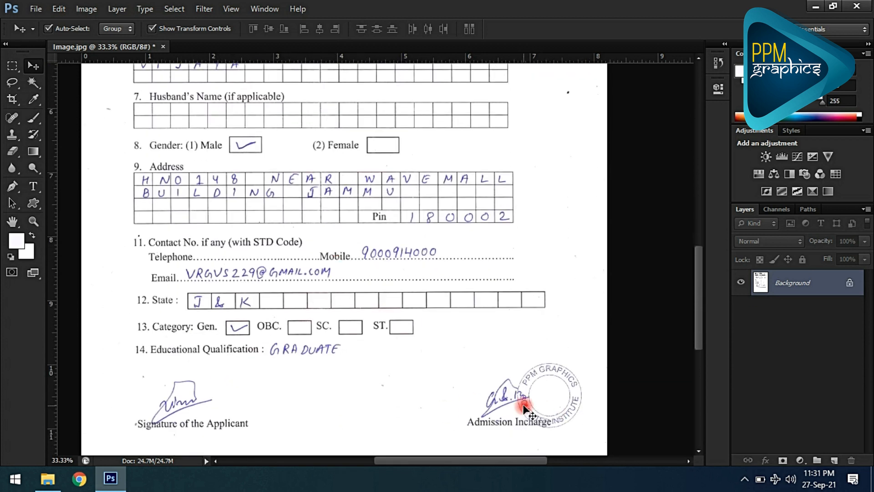
scroll(523, 409, "down", 3)
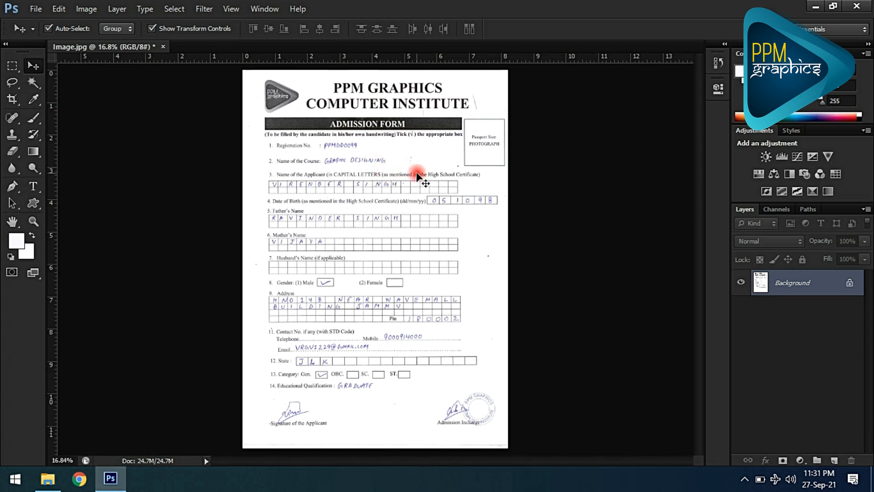
left_click(86, 9)
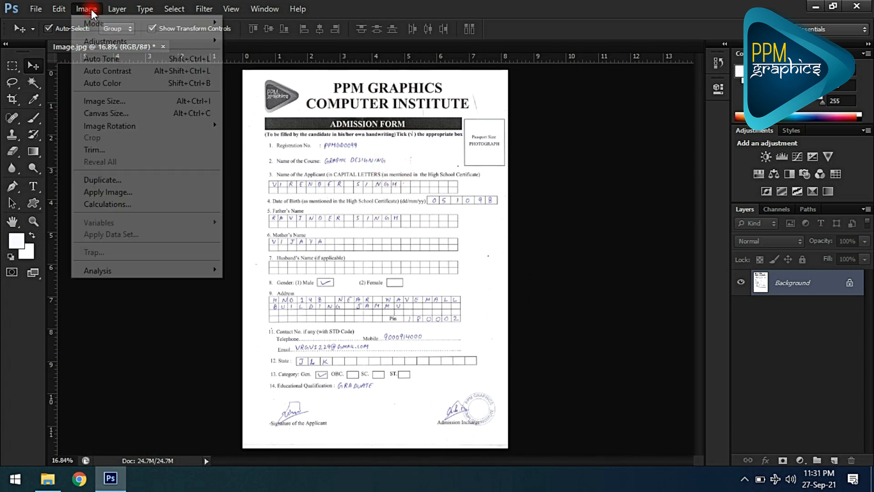
mouse_move(142, 44)
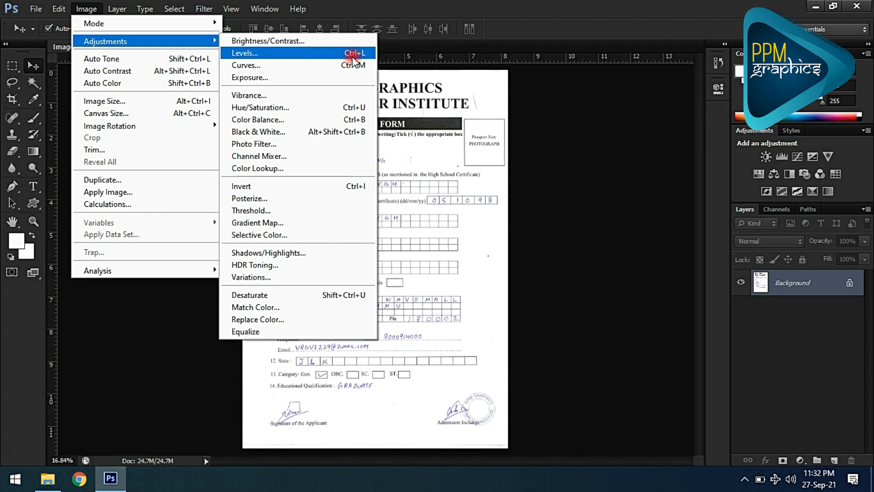
left_click(394, 14)
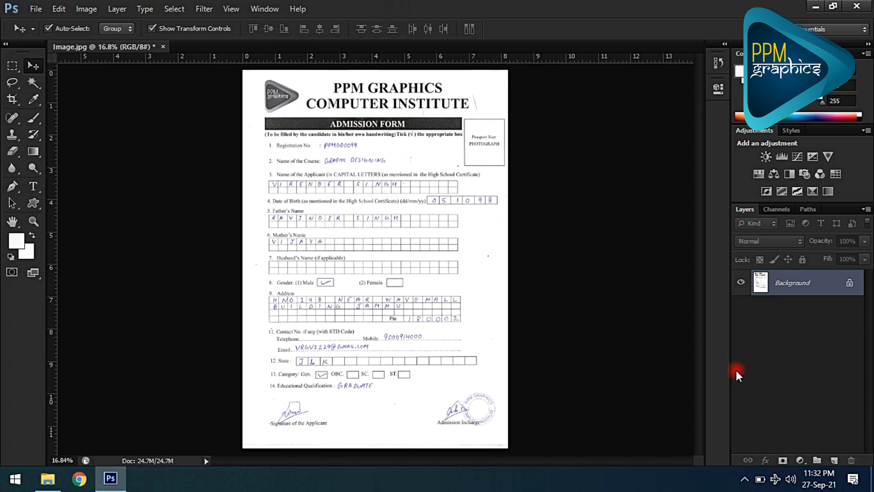
- Add a Levels adjustment layer above the form and set its shadow input level to 120
left_click(800, 460)
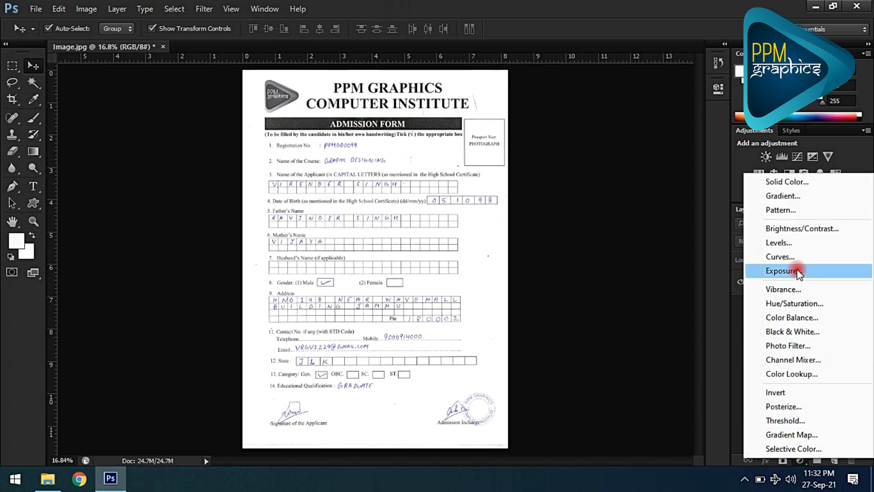
left_click(777, 245)
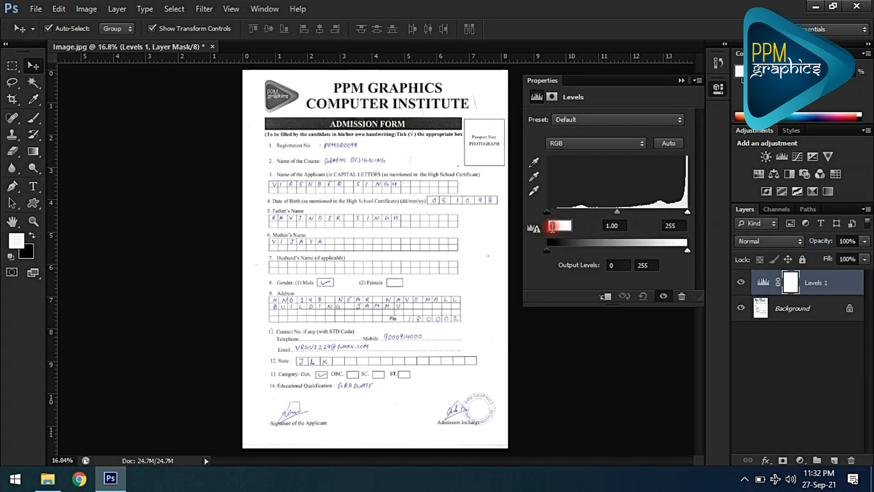
type("120")
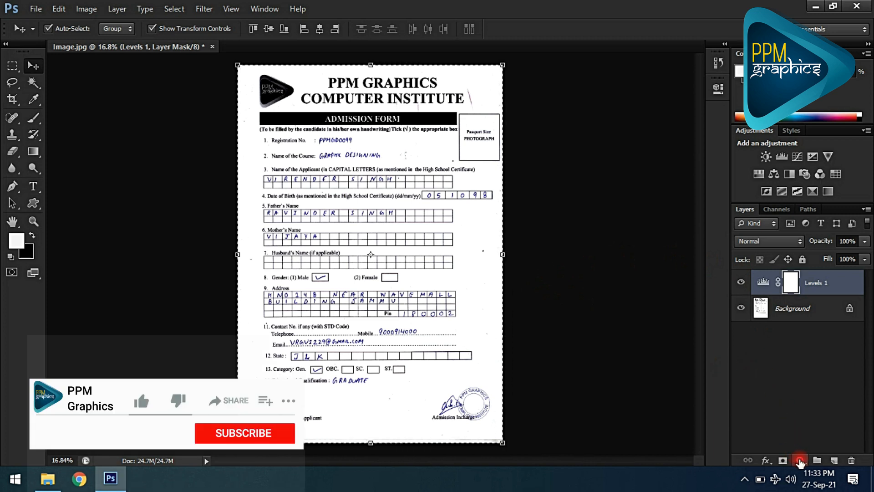
- Add a Selective Color adjustment layer and strongly raise Cyan and Magenta for the Blues
left_click(799, 460)
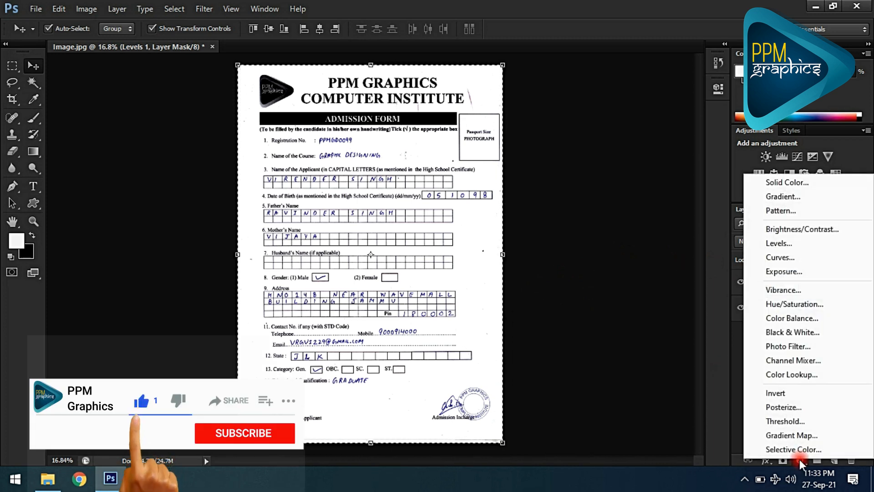
left_click(799, 450)
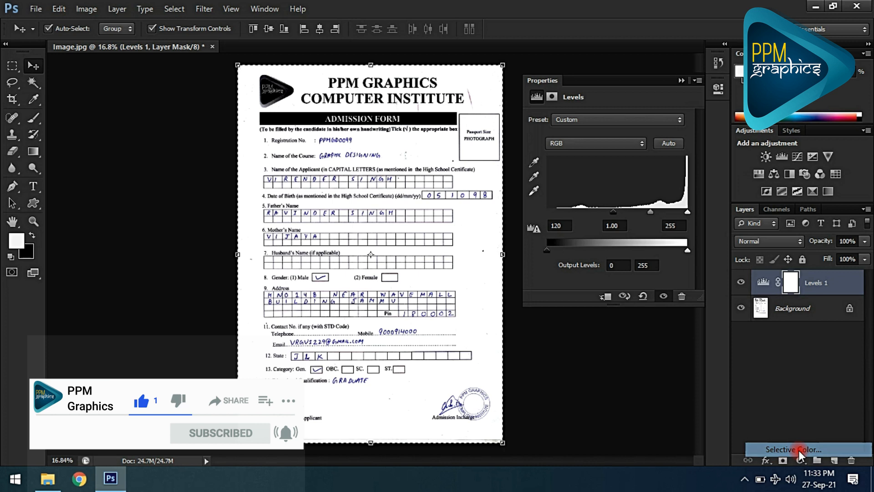
left_click(596, 139)
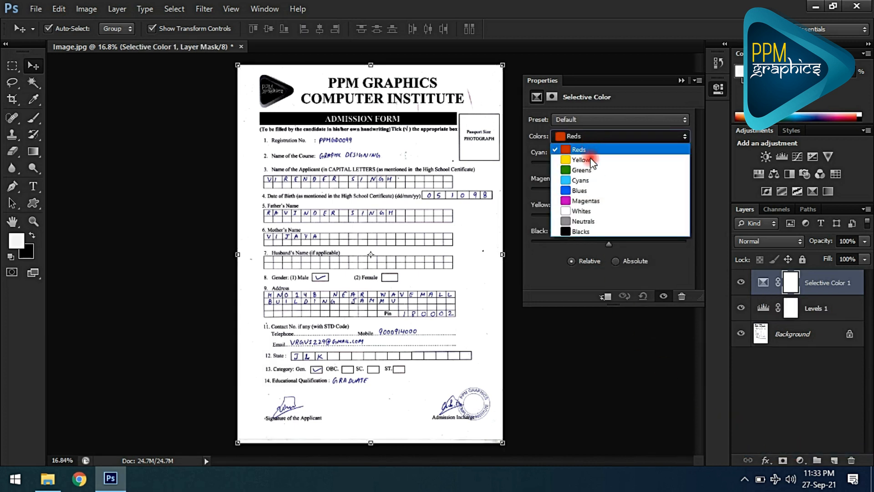
left_click(596, 191)
left_click_drag(610, 165, 616, 165)
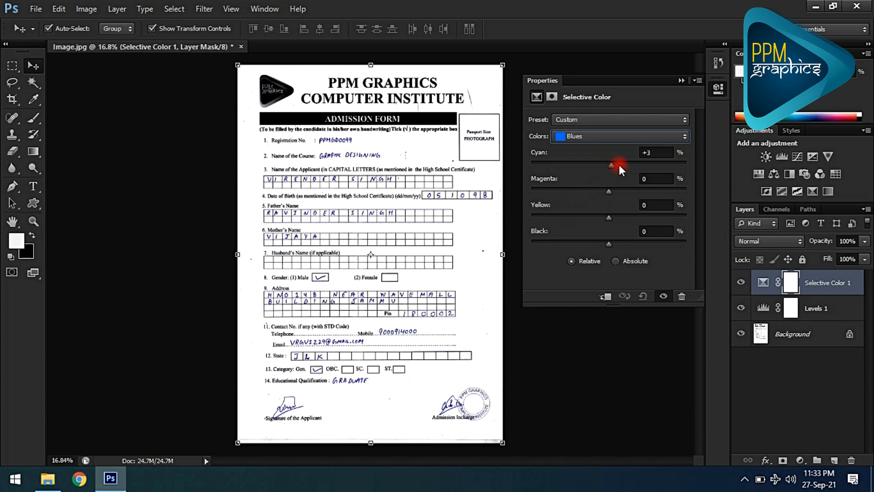
left_click_drag(684, 168, 689, 167)
left_click_drag(608, 192, 651, 195)
left_click(681, 80)
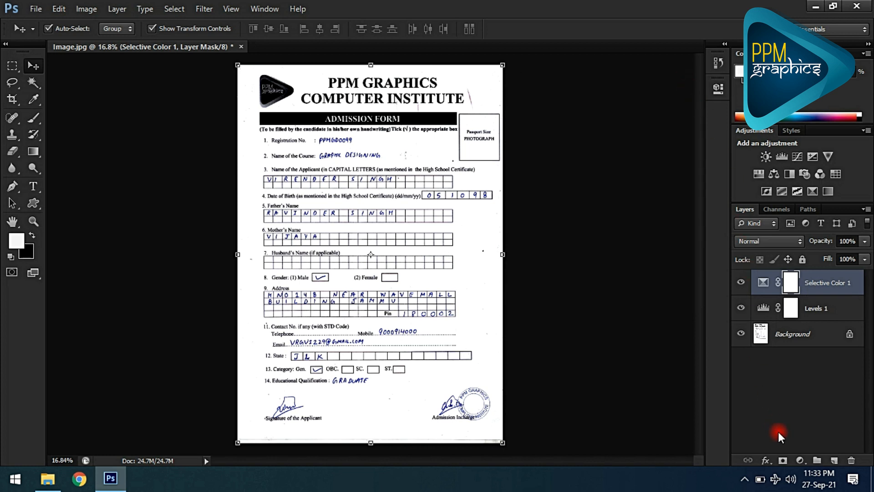
- Add a Black & White adjustment layer and raise its Blues value to 224 to erase the blue handwriting
left_click(798, 460)
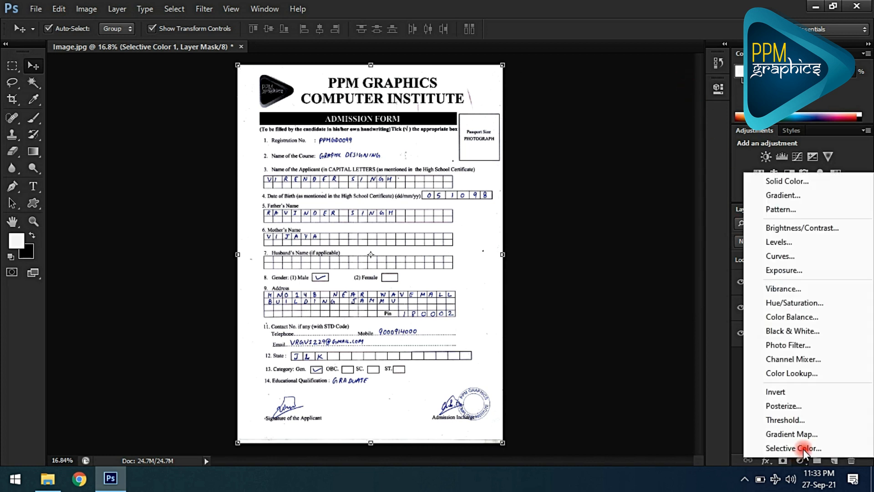
left_click(795, 332)
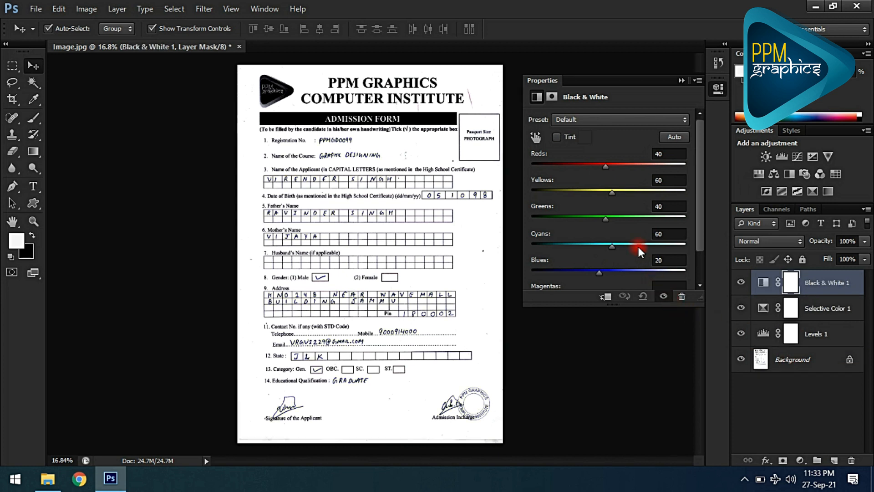
left_click_drag(599, 271, 664, 271)
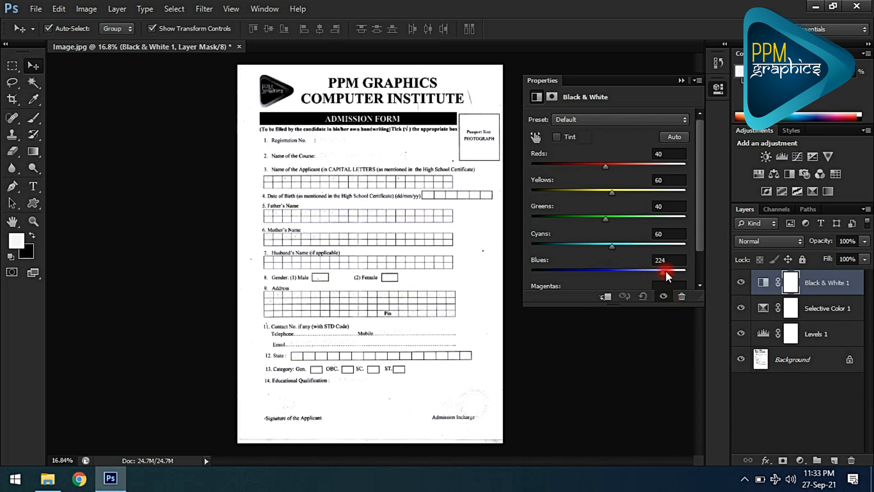